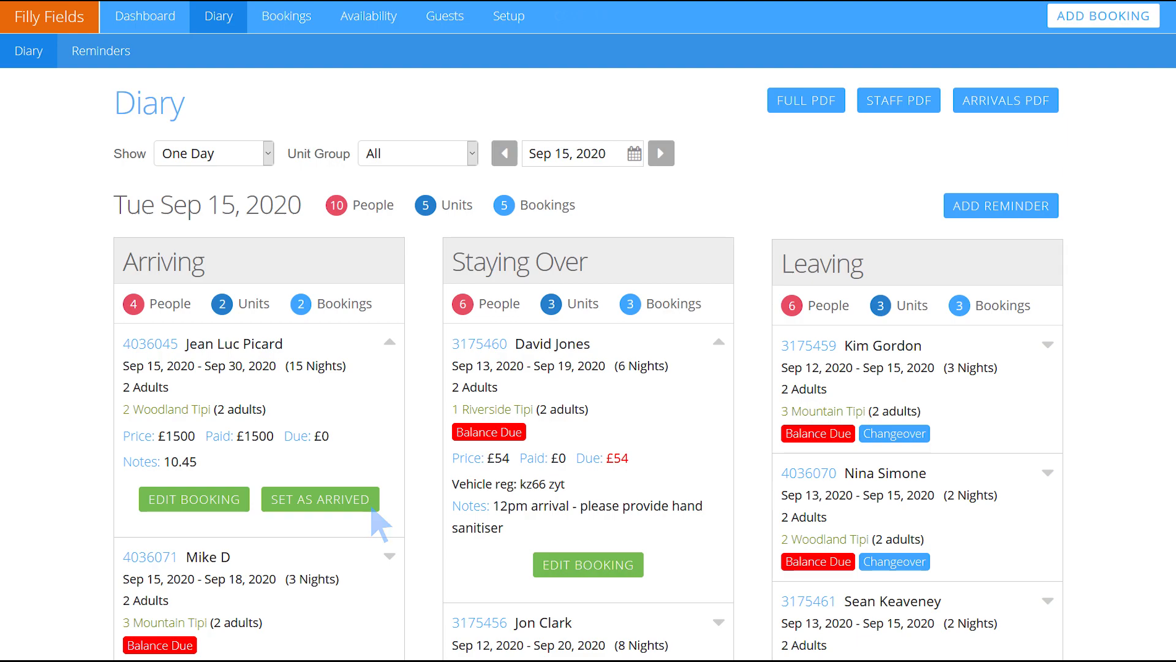
- Set the first Sep 15 arrival as Arrived in the Diary
left_click(320, 500)
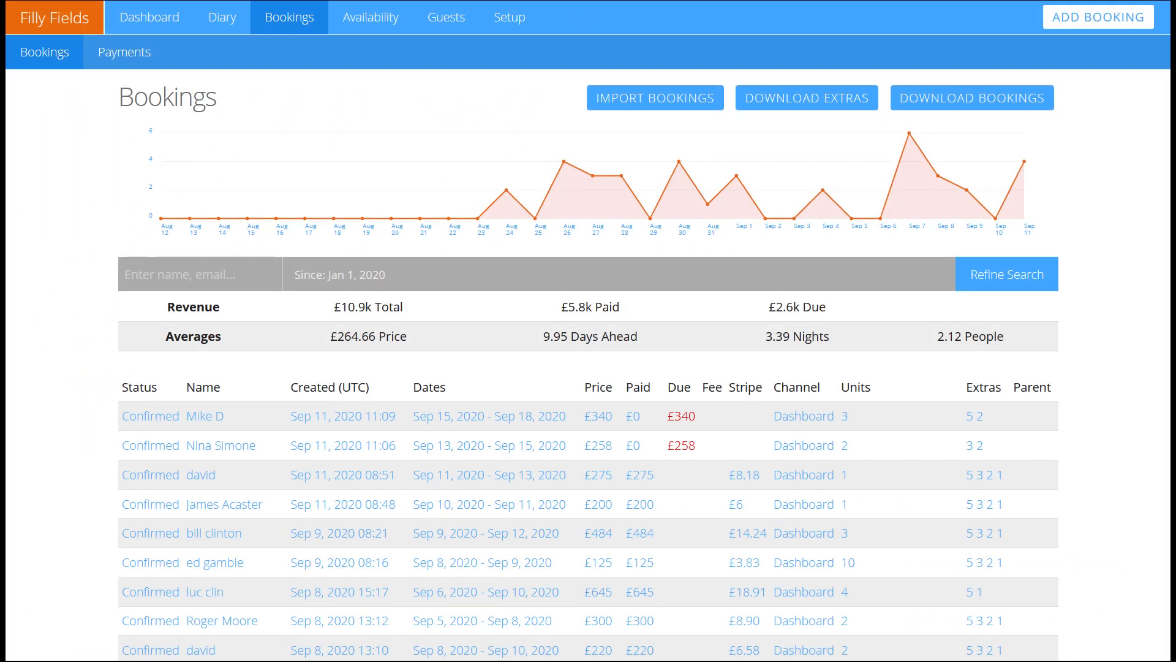
- Start a bookings search by guest name in the search box
left_click(199, 274)
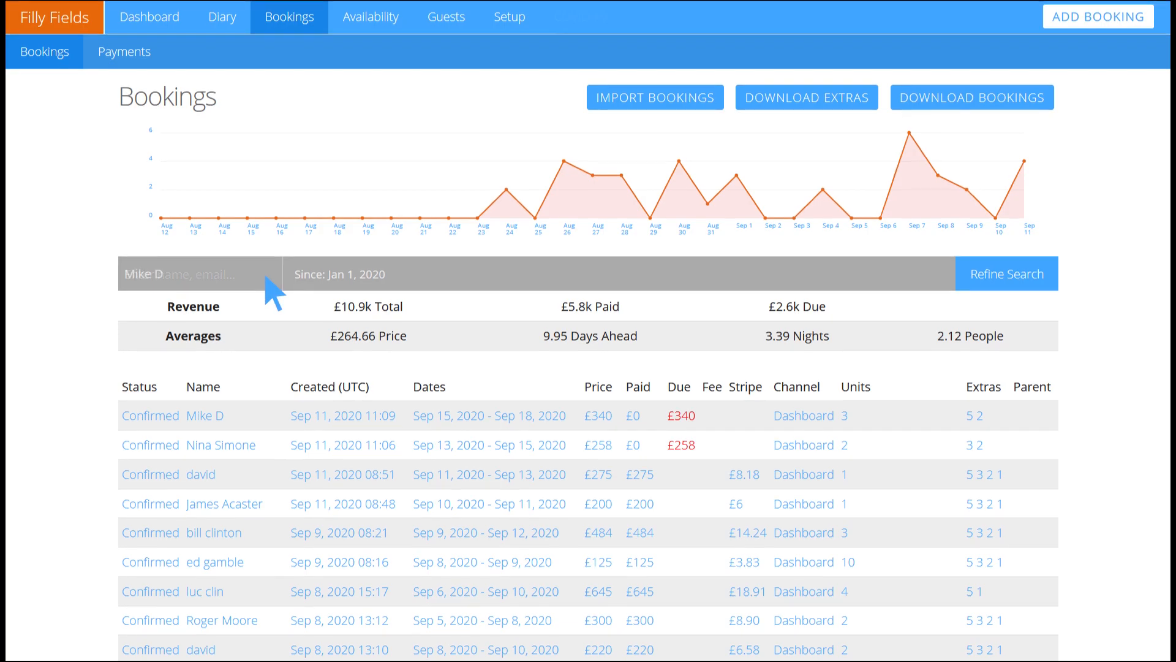
type("Mike D")
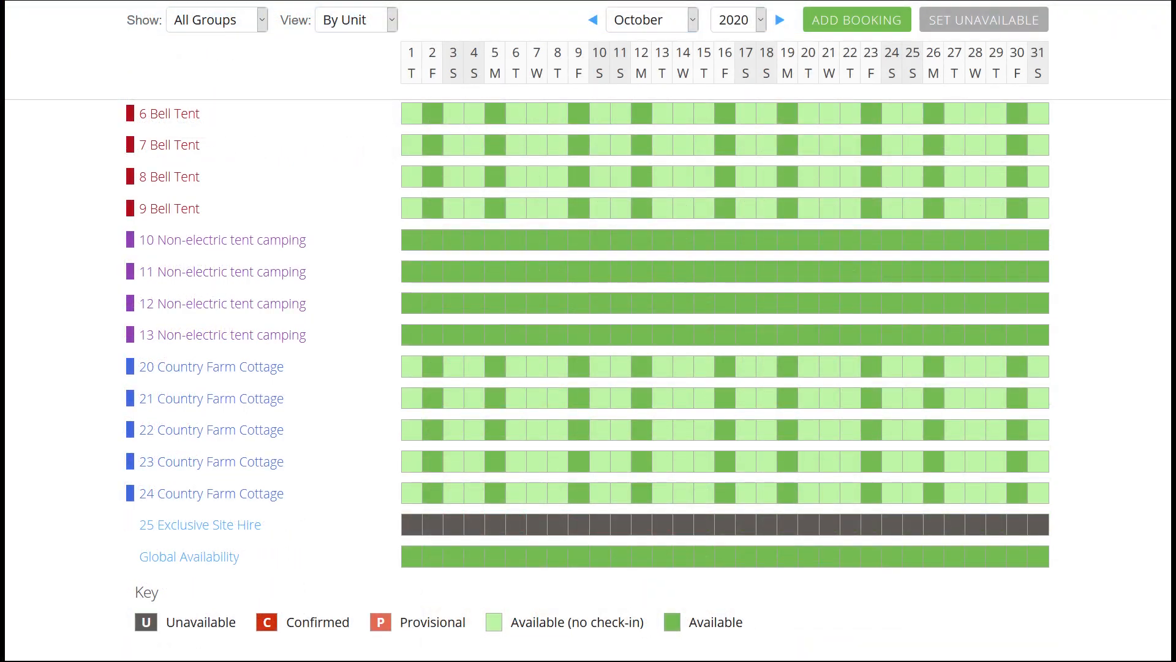
- Block October 1–5, 2020 in the Global Availability row with Set Unavailable
left_click(411, 556)
left_click(497, 560)
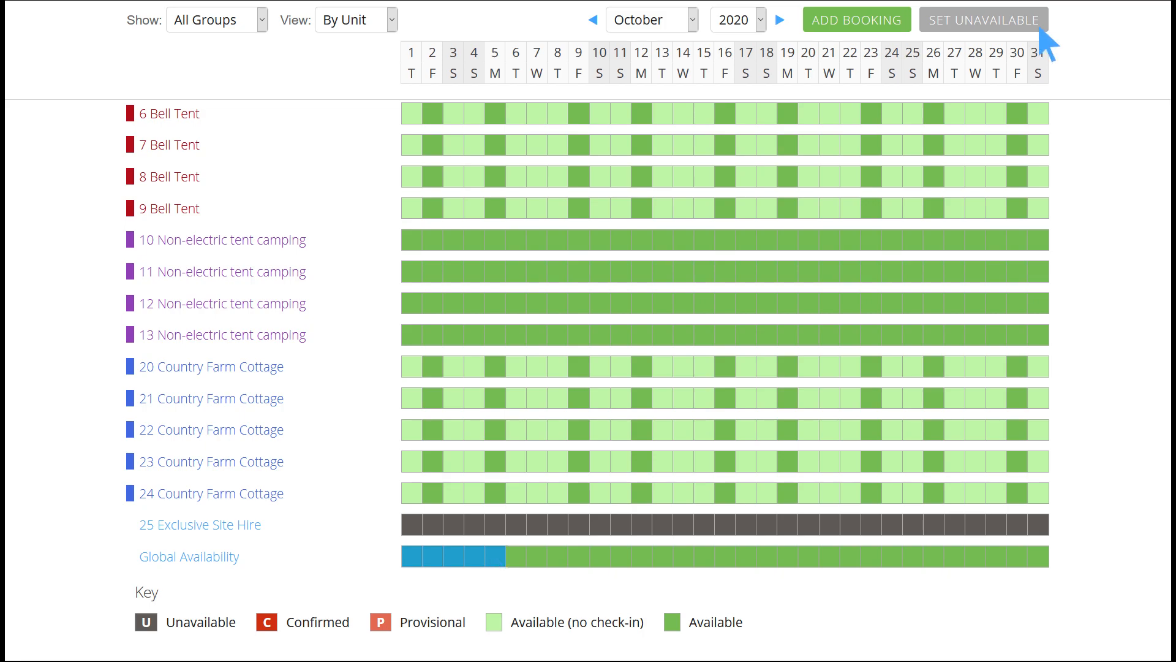
left_click(983, 20)
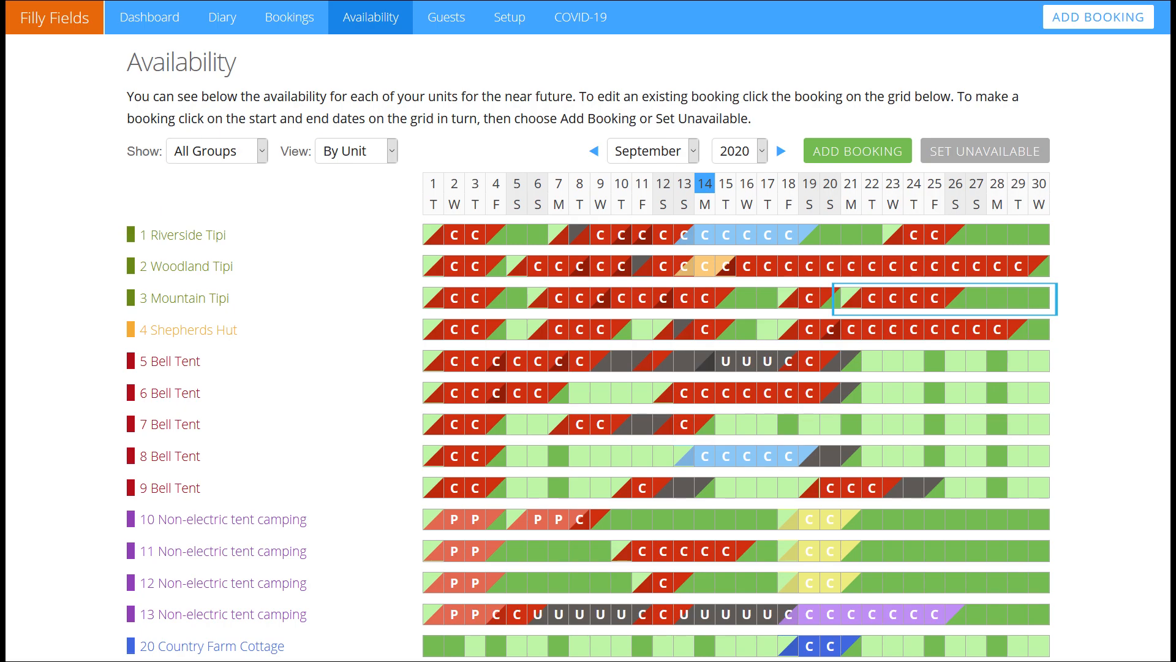
- Switch the availability grid View from By Unit to By Group
left_click(358, 151)
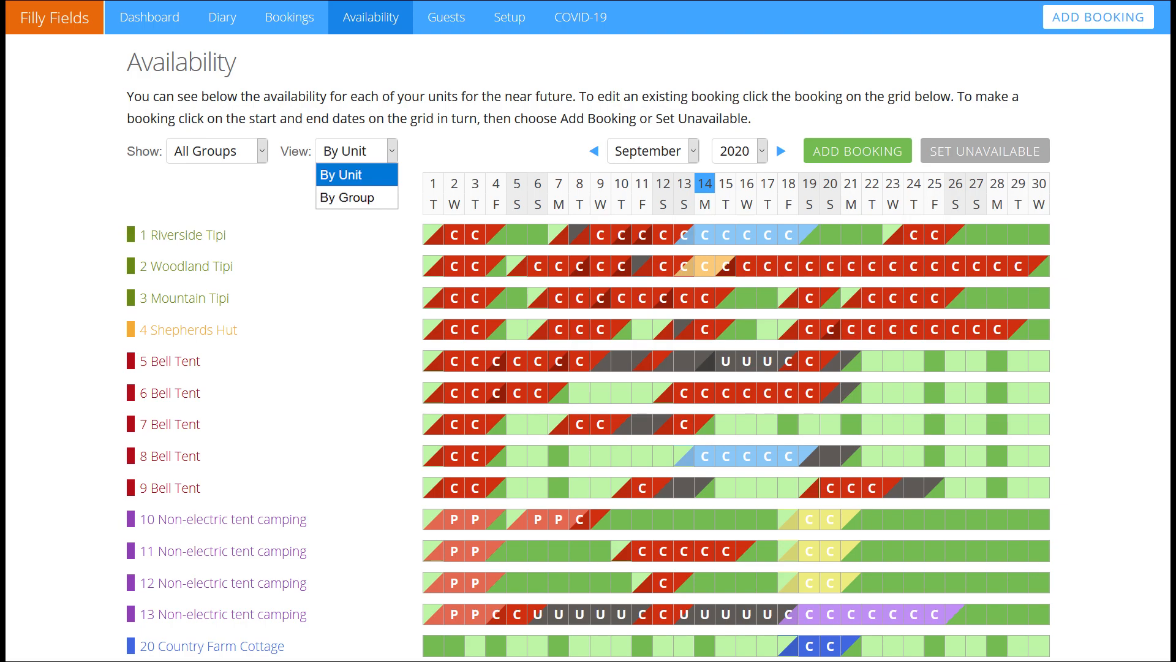
left_click(347, 197)
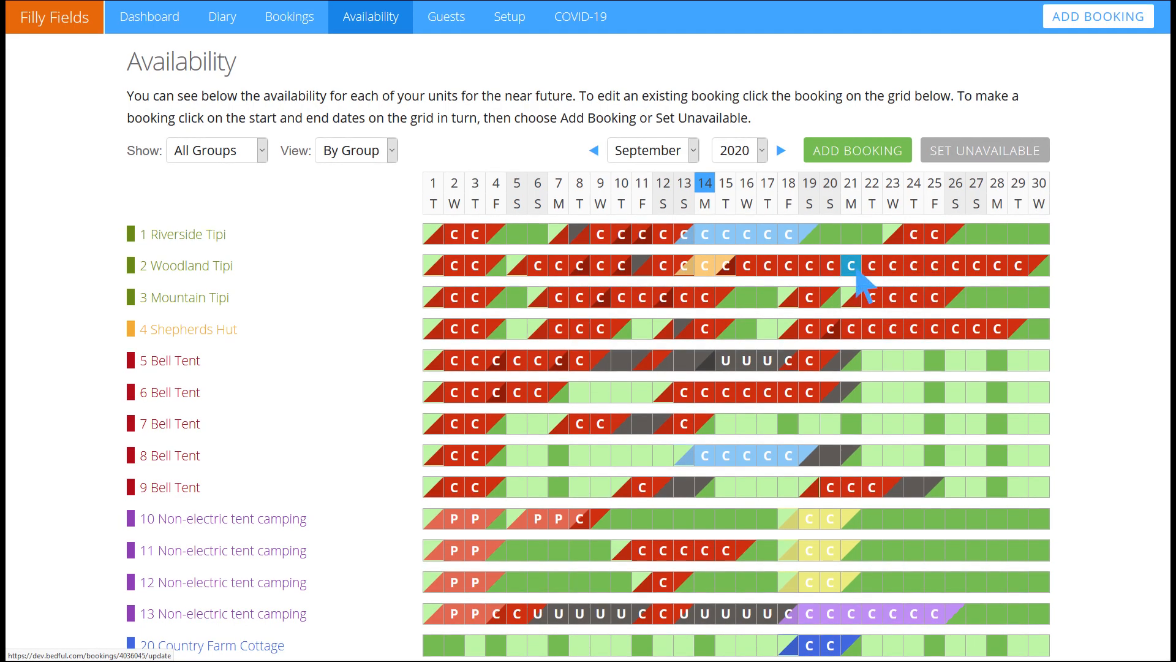
- Open booking 4036045 from the grid and review its Payments and Extras pages
left_click(852, 266)
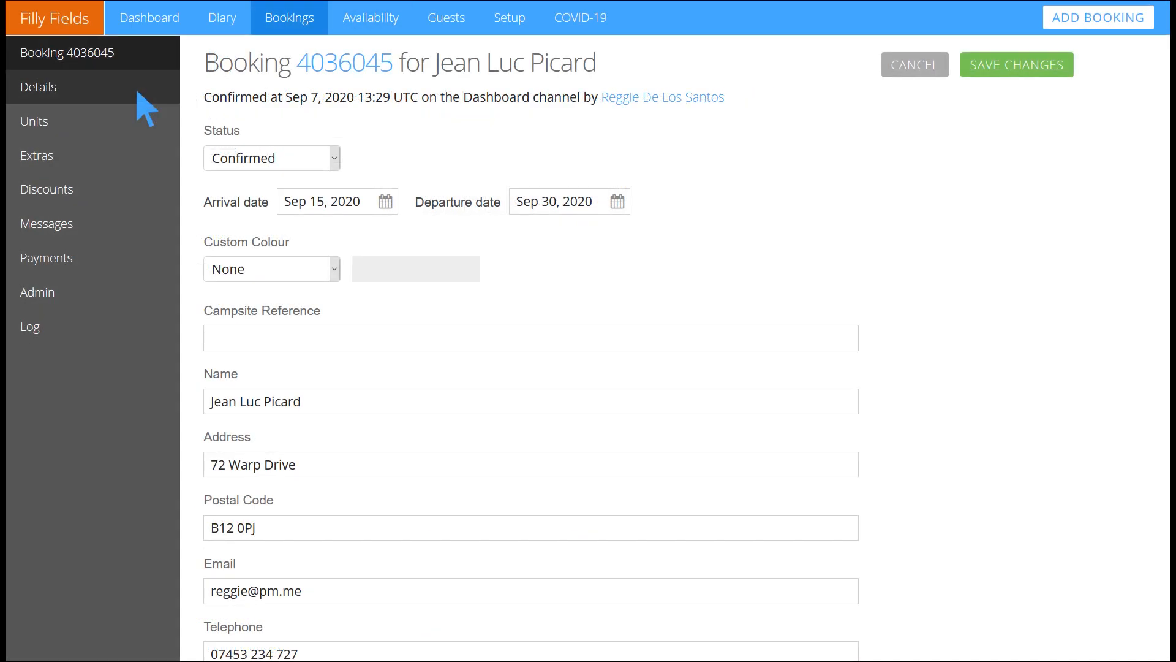
left_click(46, 258)
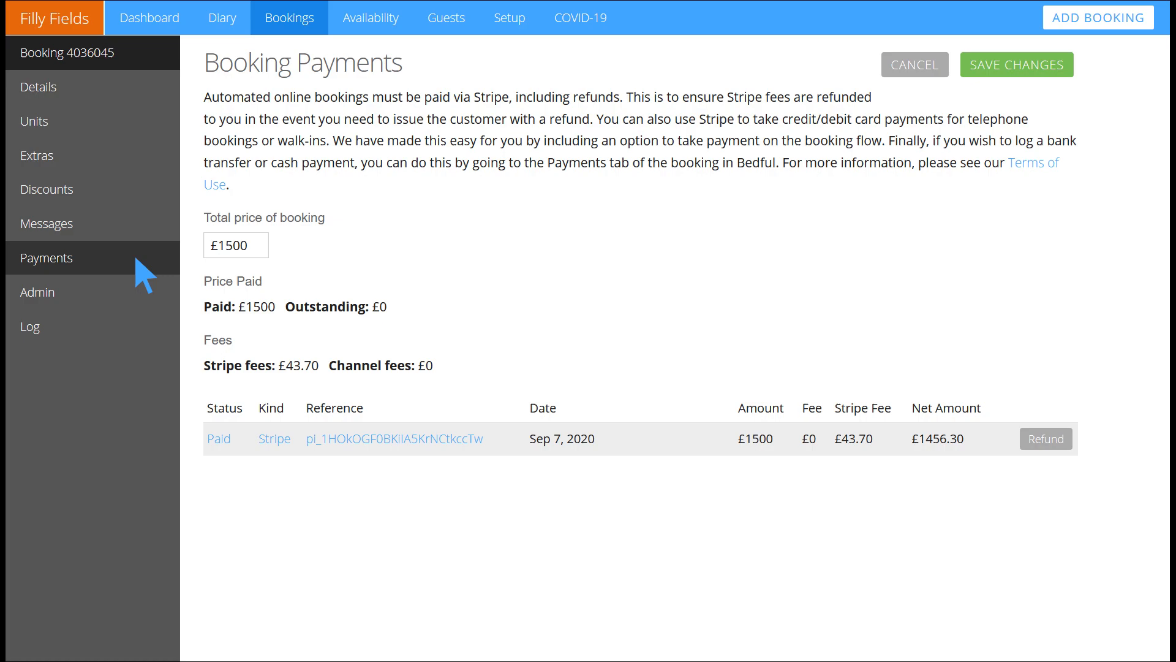
left_click(138, 158)
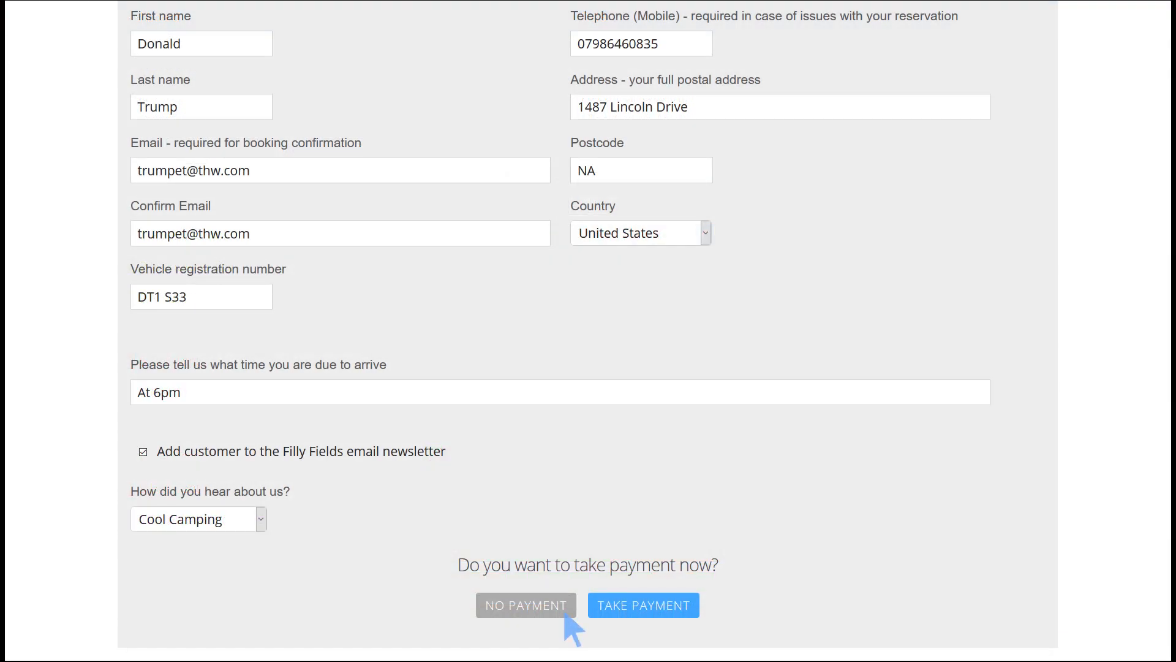
- Confirm the new guest booking with No Payment taken
left_click(526, 605)
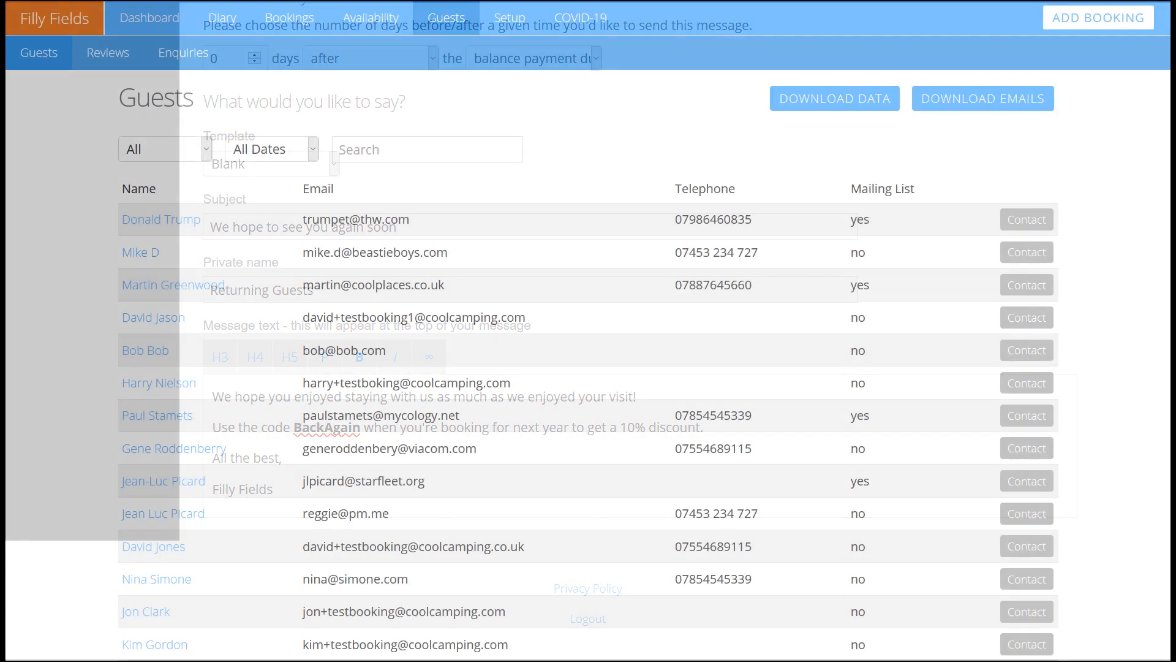
- Reveal the guest list's mailing-list and date filter options
left_click(166, 149)
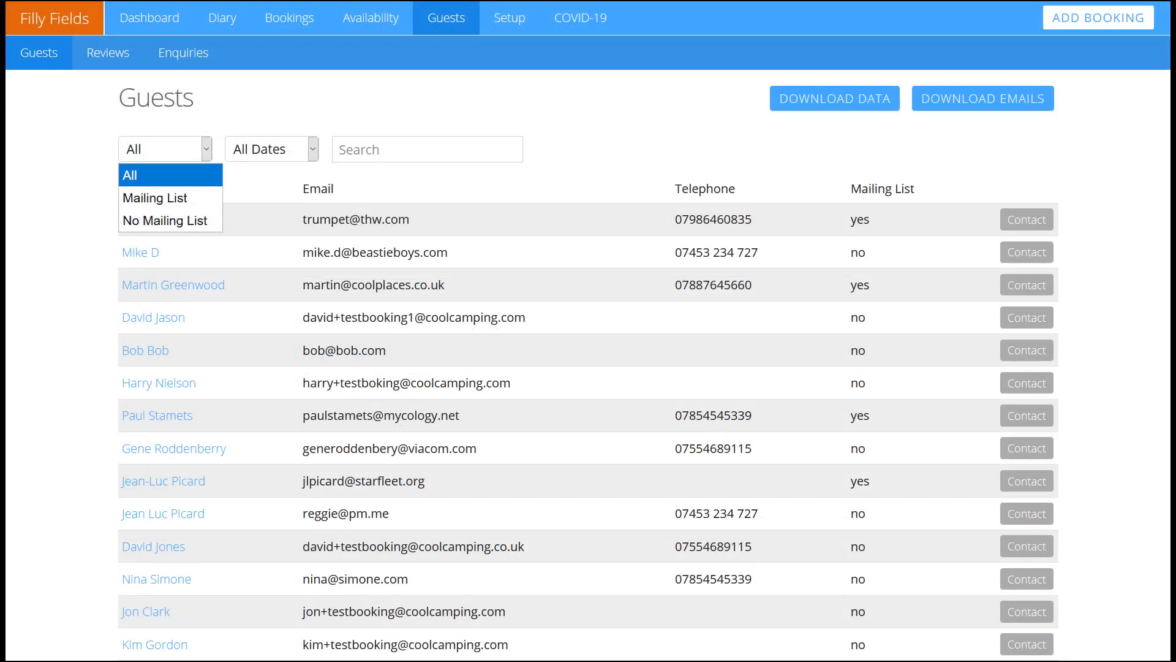
left_click(272, 149)
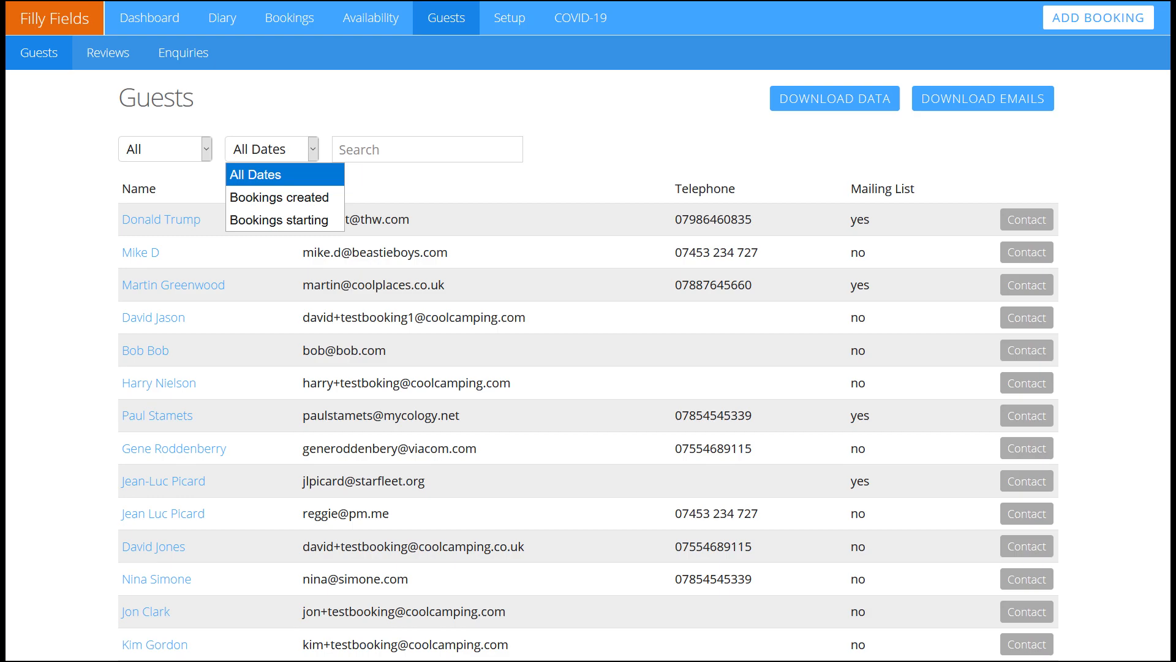